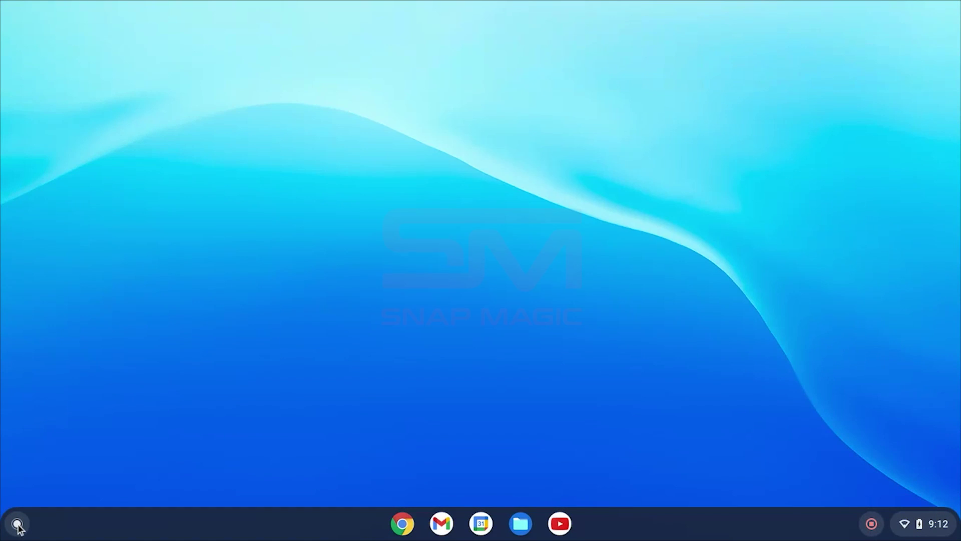
Open Settings from the expanded launcher, maximize it, and show the About Chrome OS page.
click(18, 525)
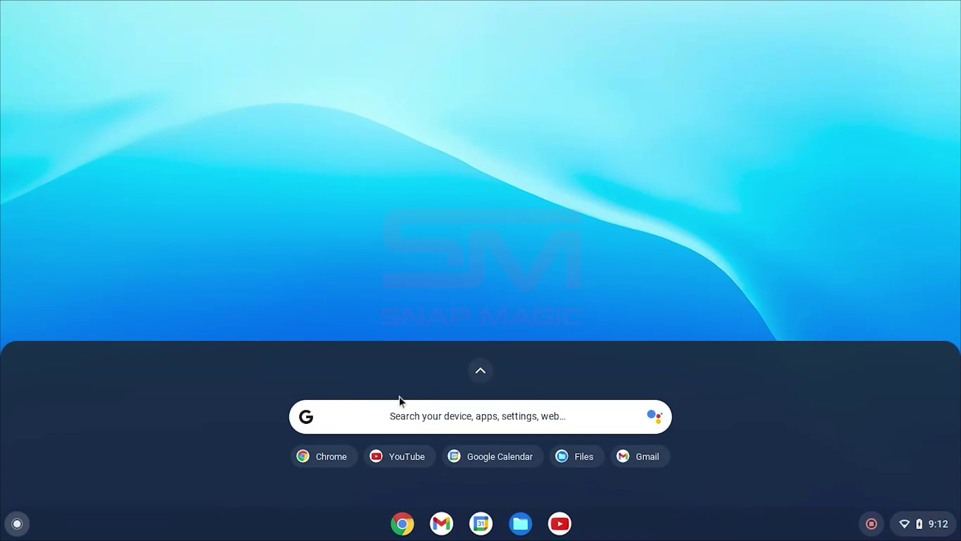
click(479, 371)
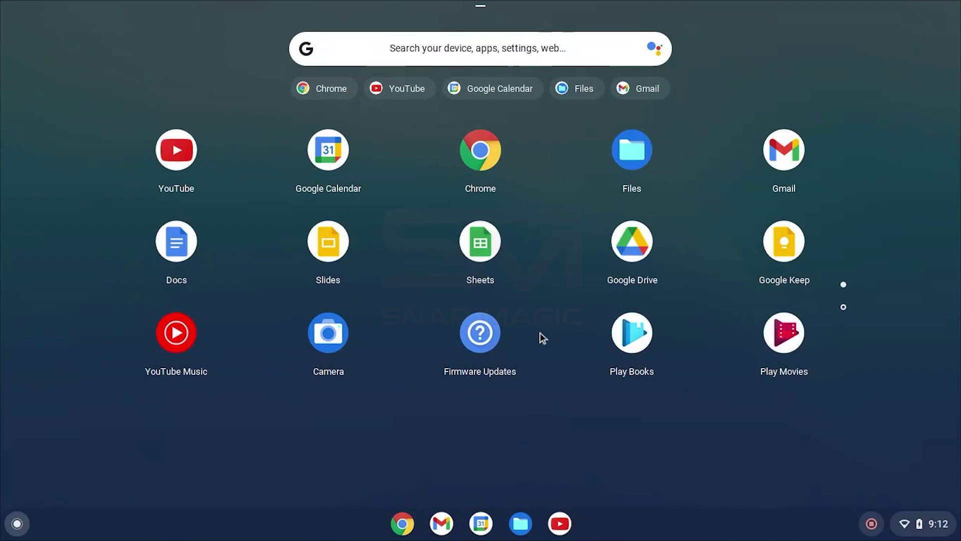
scroll(540, 333, down, 1)
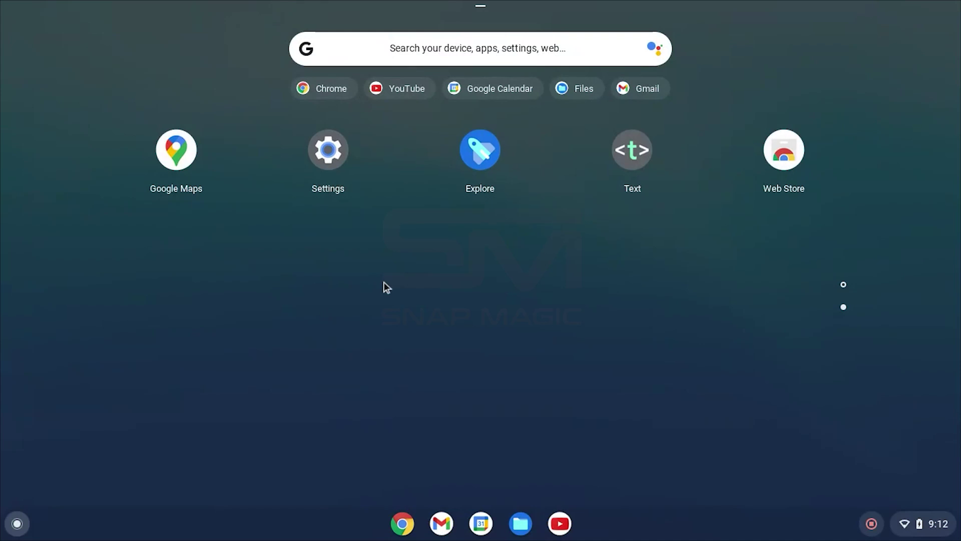
click(322, 161)
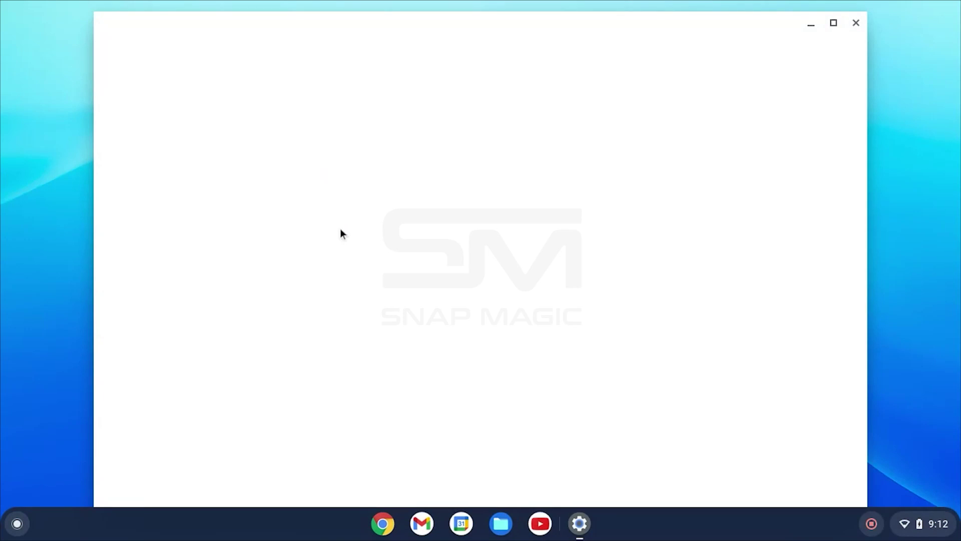
click(832, 24)
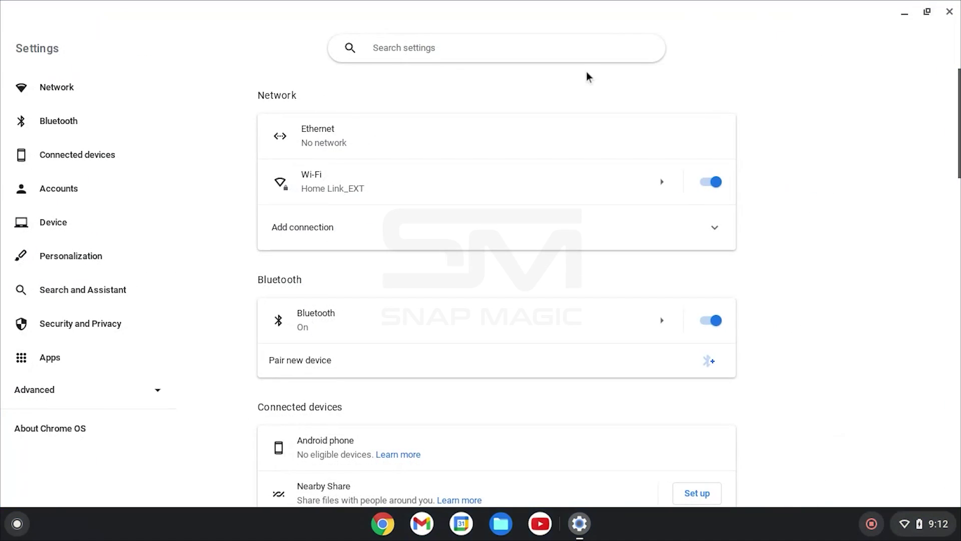
click(60, 430)
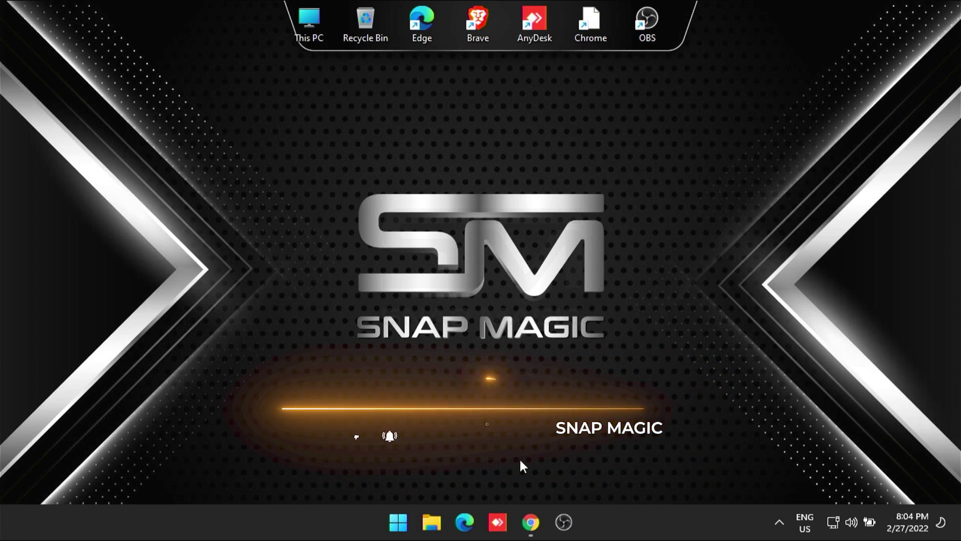
Launch Chrome and open the Chrome Web Store extensions page from its shortcut.
click(530, 522)
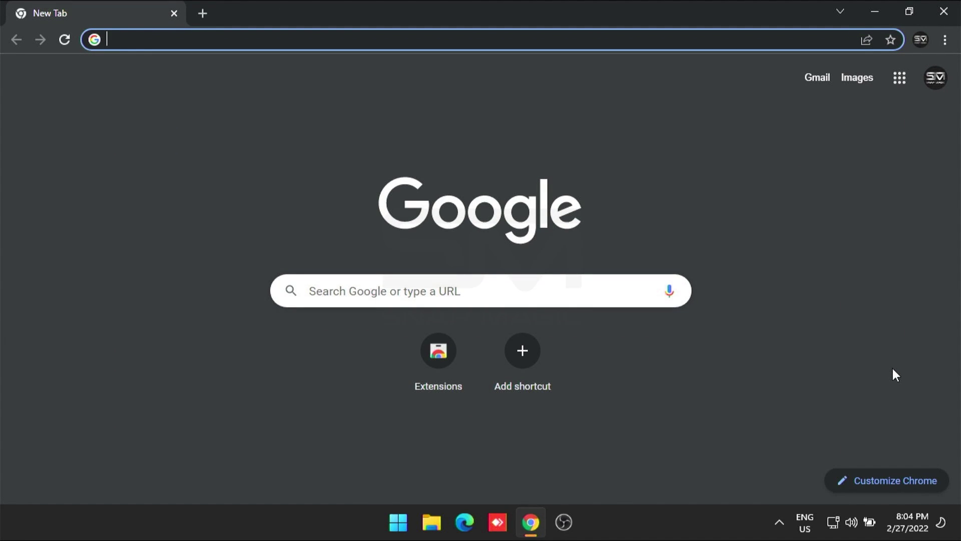
click(436, 354)
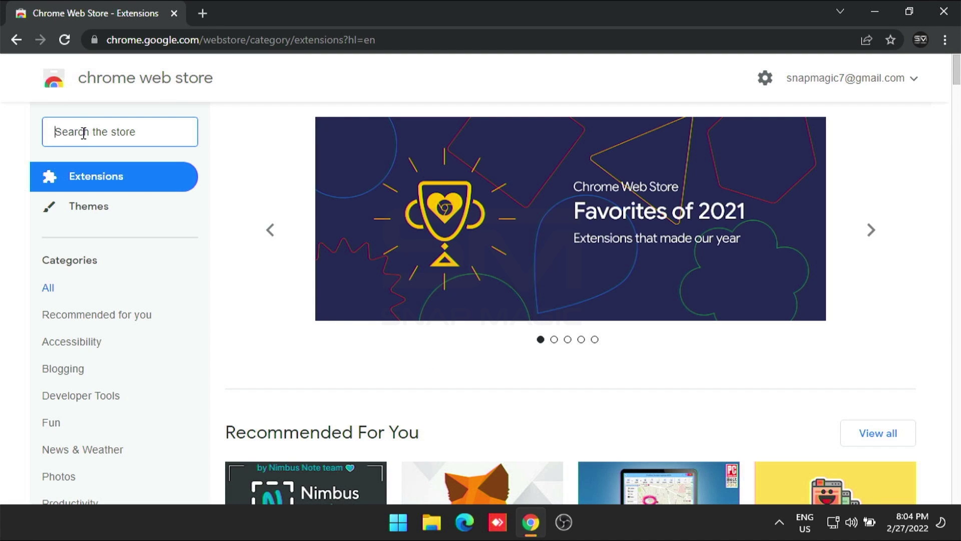
text(chr)
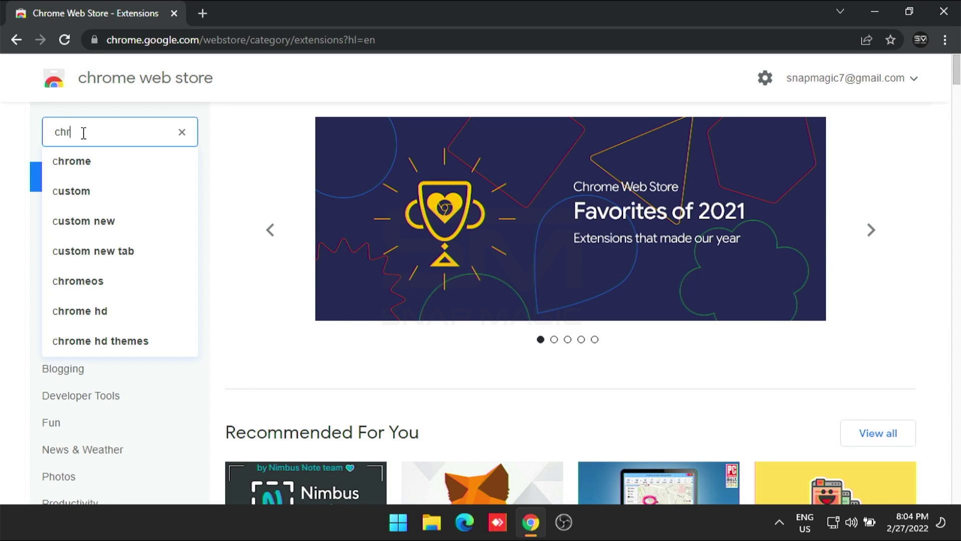
text(omebook)
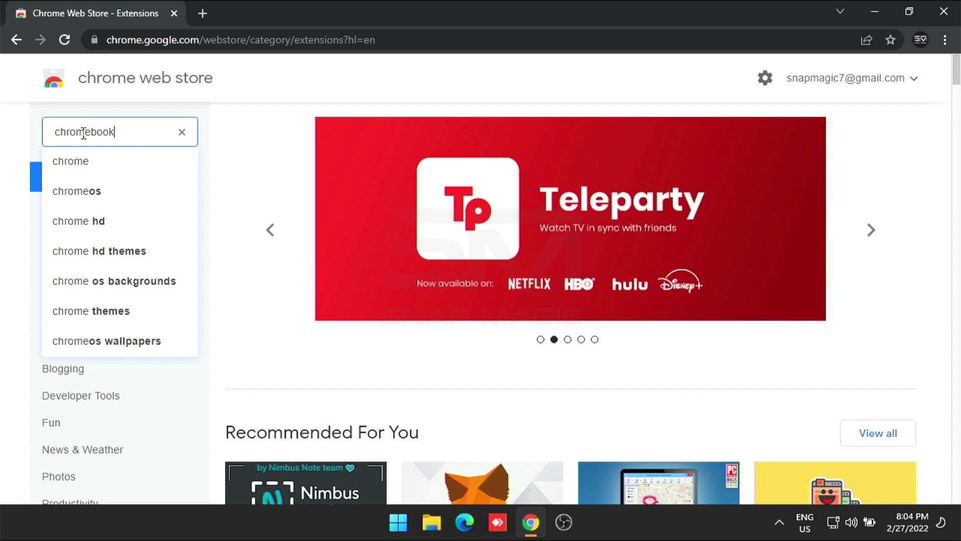
text( reco)
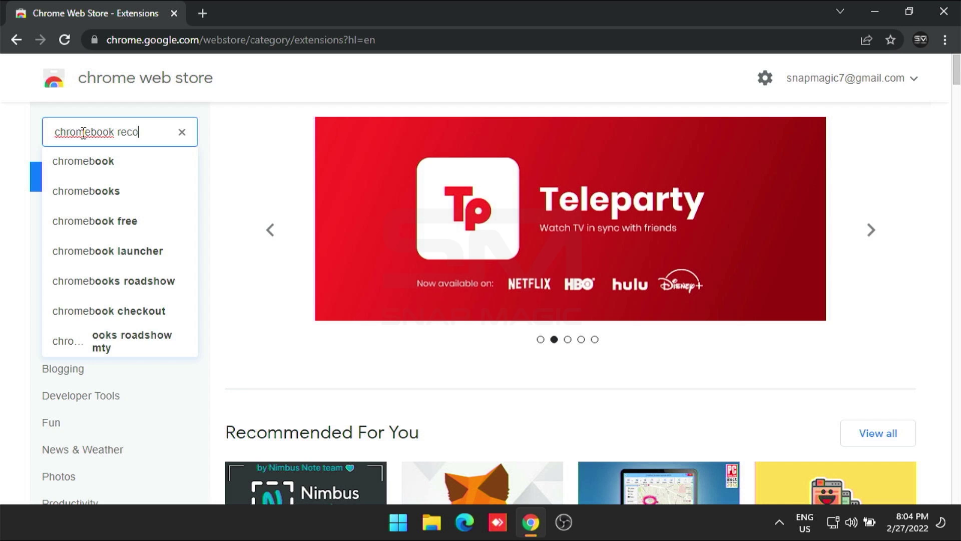
text(very )
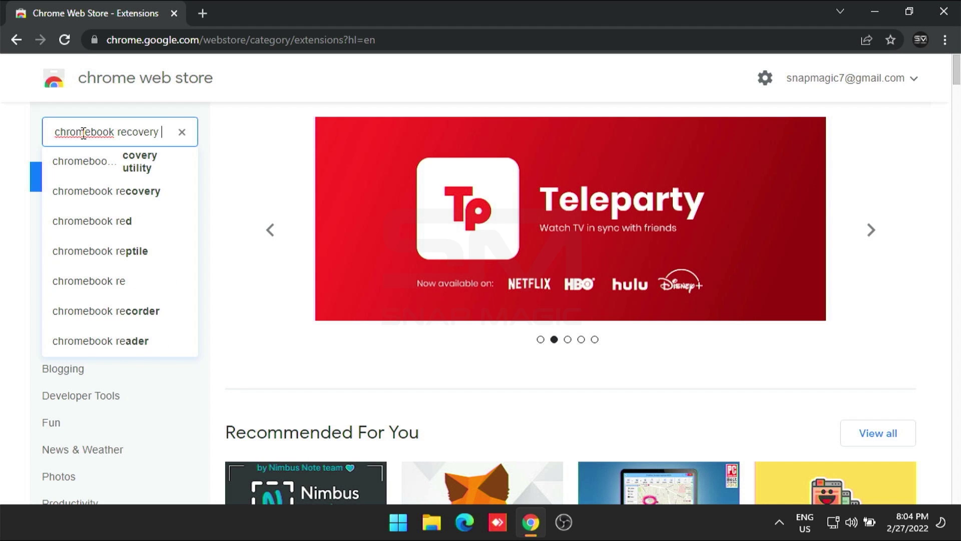
text(u)
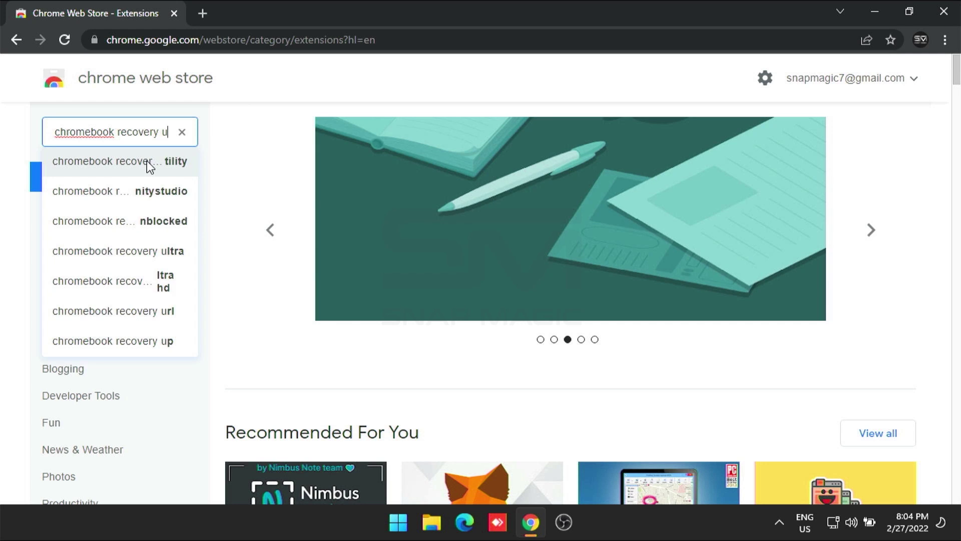
Add Chromebook Recovery Utility to Chrome from its store listing and launch it from Extensions.
click(146, 160)
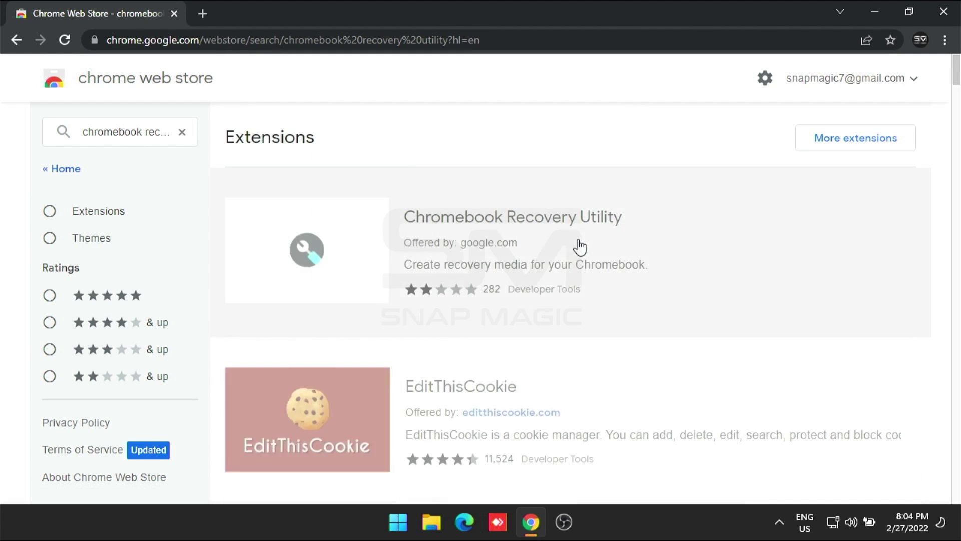
click(492, 227)
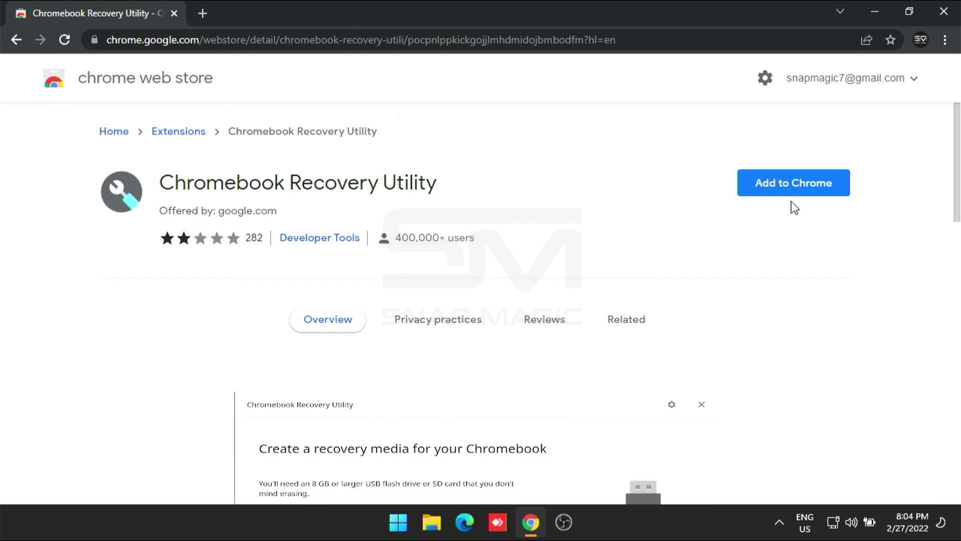
click(796, 183)
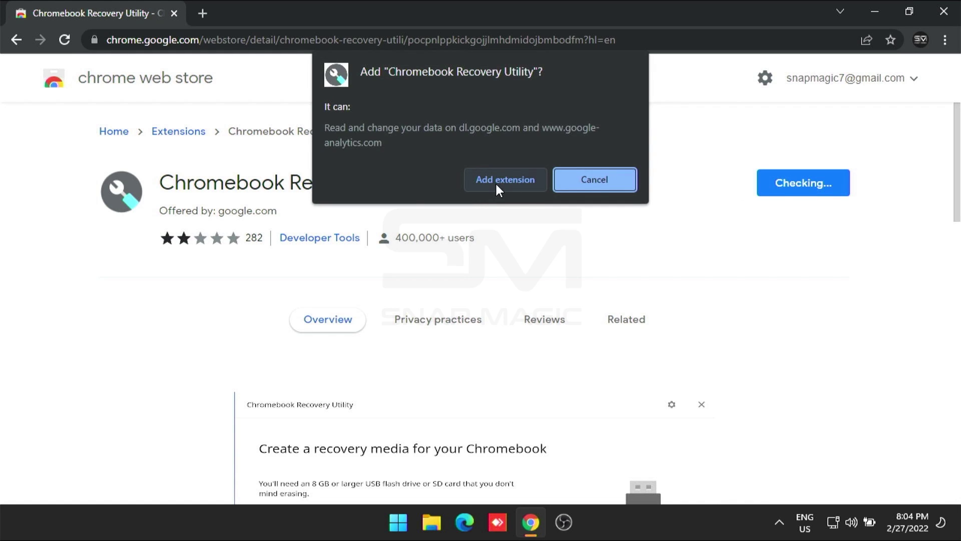
click(495, 182)
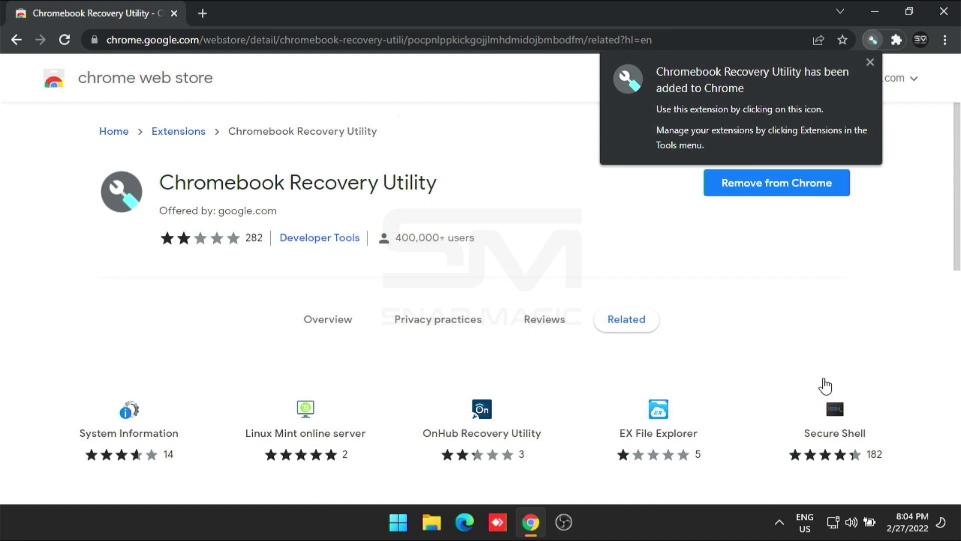
click(897, 38)
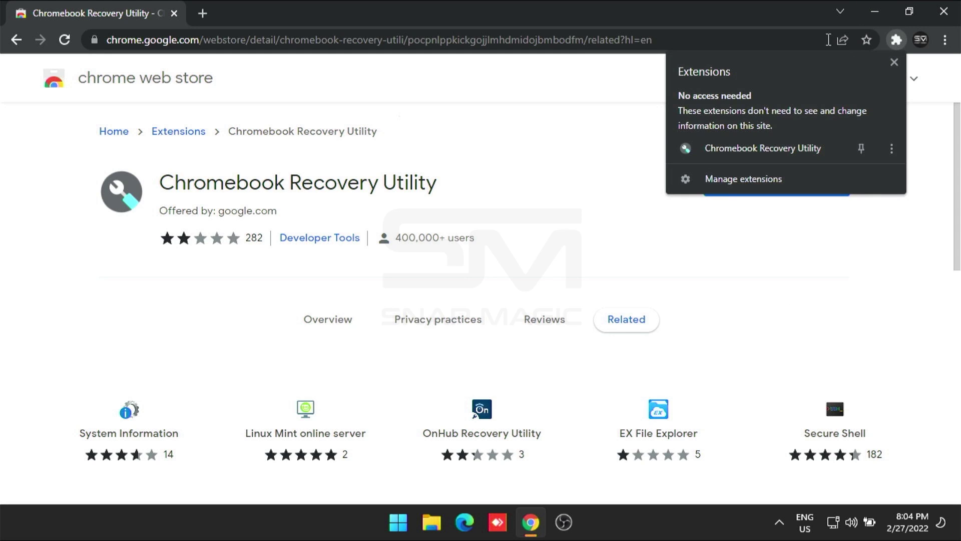
click(753, 145)
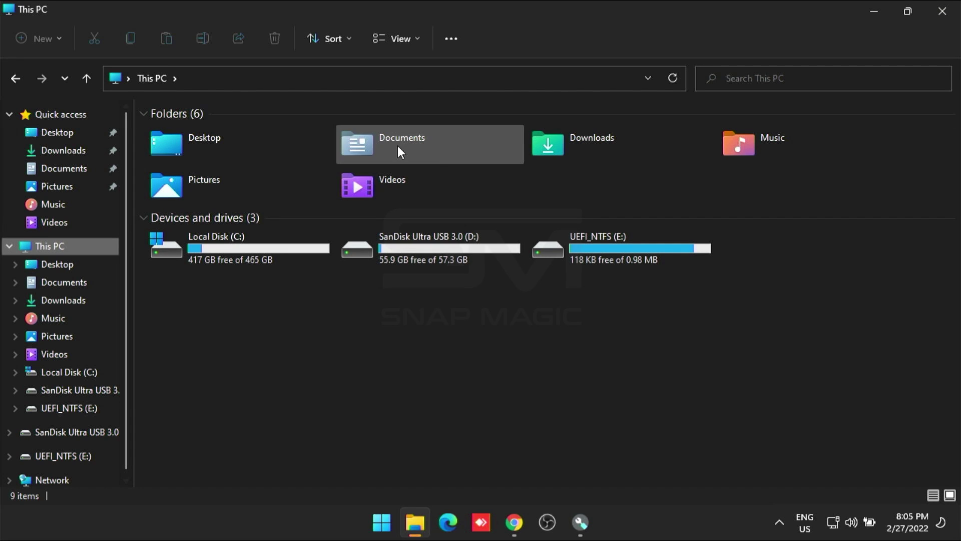
Rearrange the windows and bring Chromebook Recovery Utility back to the front.
drag(408, 316, 448, 236)
click(476, 392)
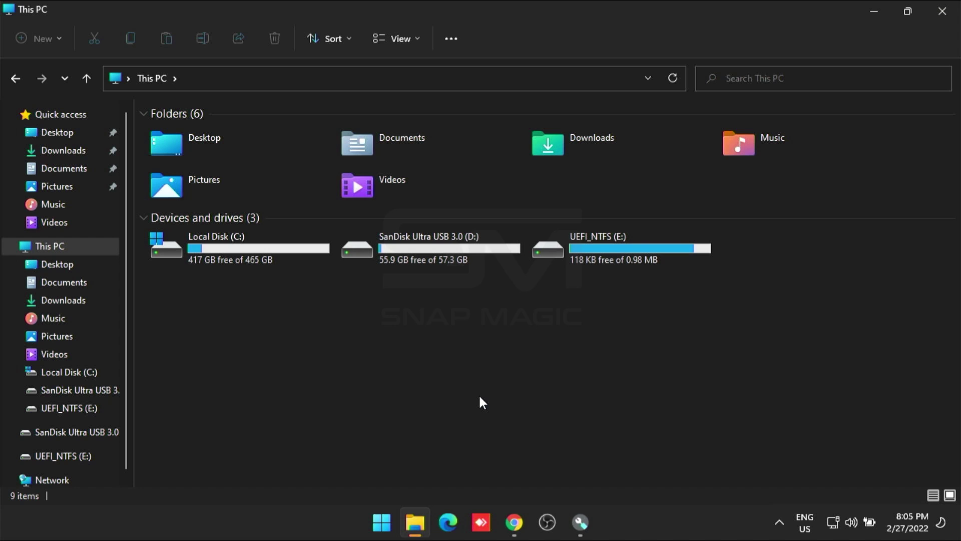
click(580, 522)
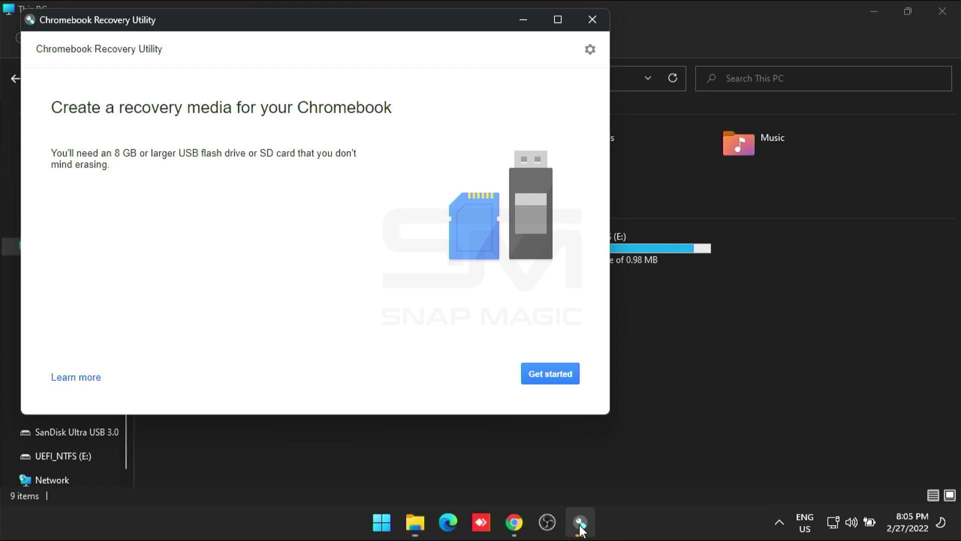
Start the wizard, pick the model from a list, and choose manufacturer Google Chrome OS Flex.
click(542, 376)
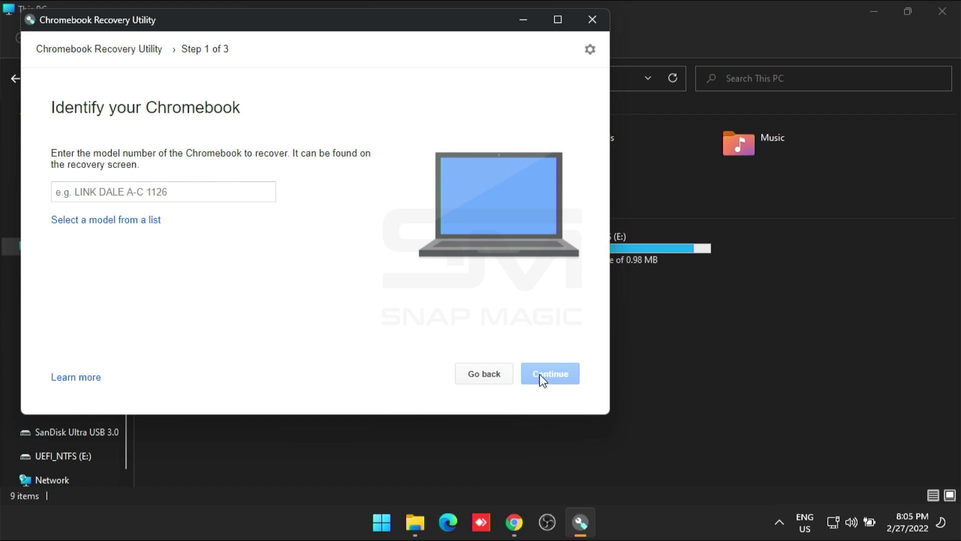
click(133, 222)
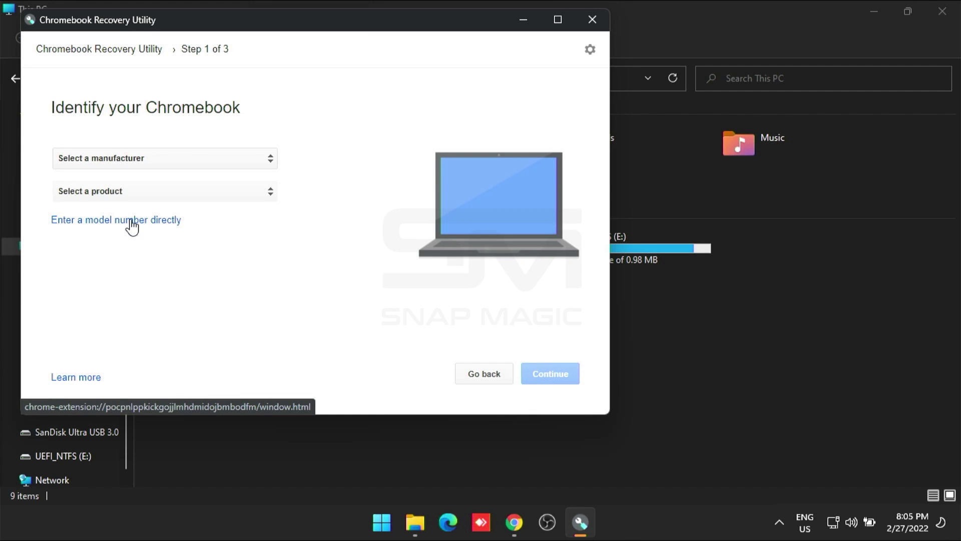
click(166, 157)
scroll(159, 244, down, 3)
scroll(157, 244, down, 2)
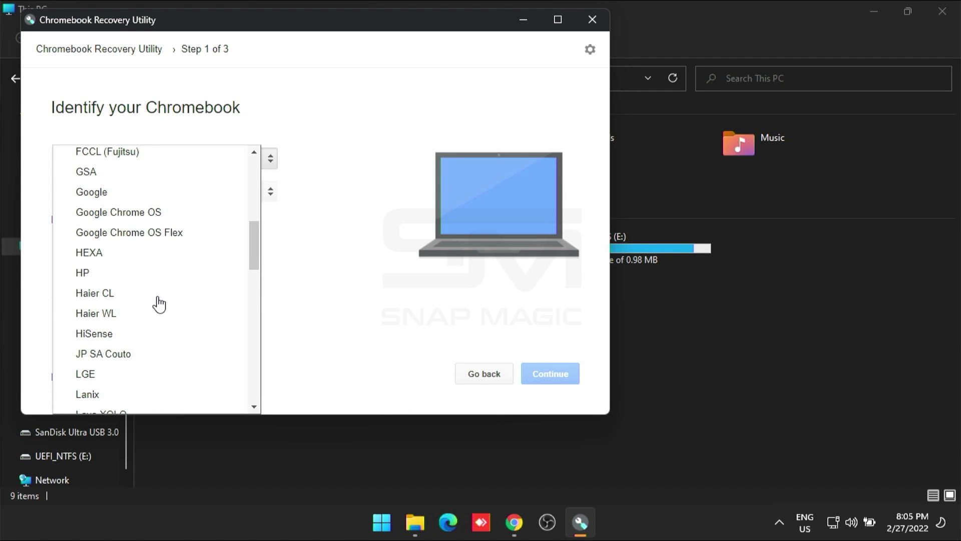
click(165, 235)
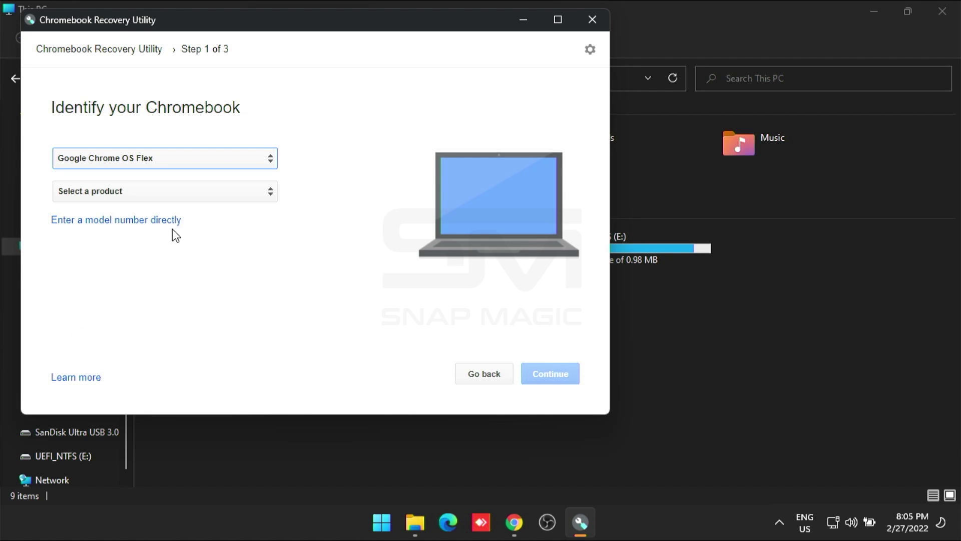
click(166, 192)
Choose Chrome OS Flex (Developer-Unstable) and write recovery media to the SanDisk 57.3 GB USB drive.
click(189, 197)
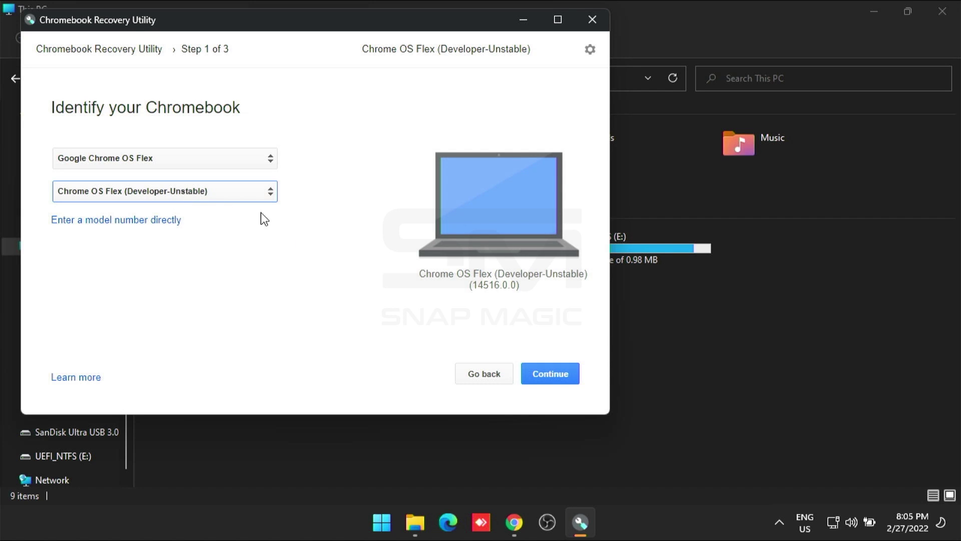
click(549, 372)
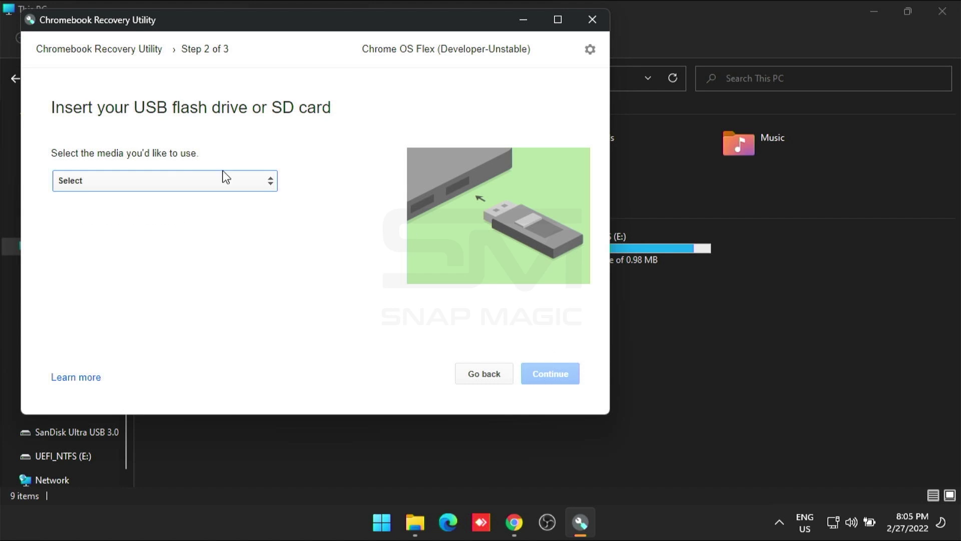
click(128, 180)
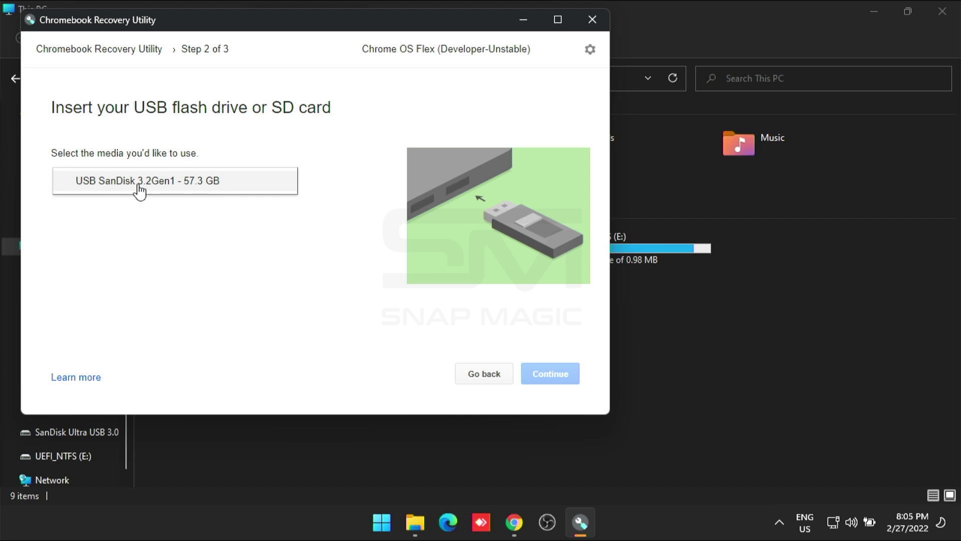
click(197, 183)
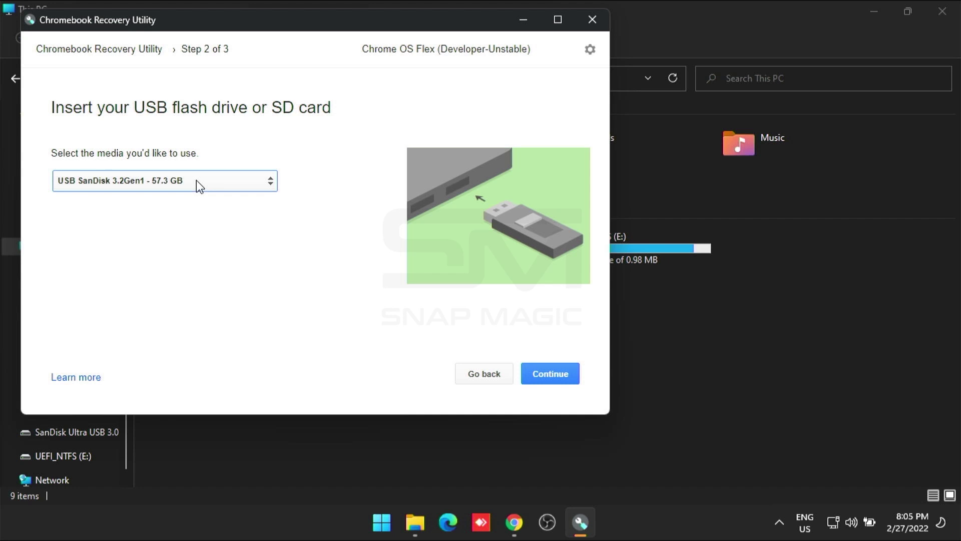
click(553, 381)
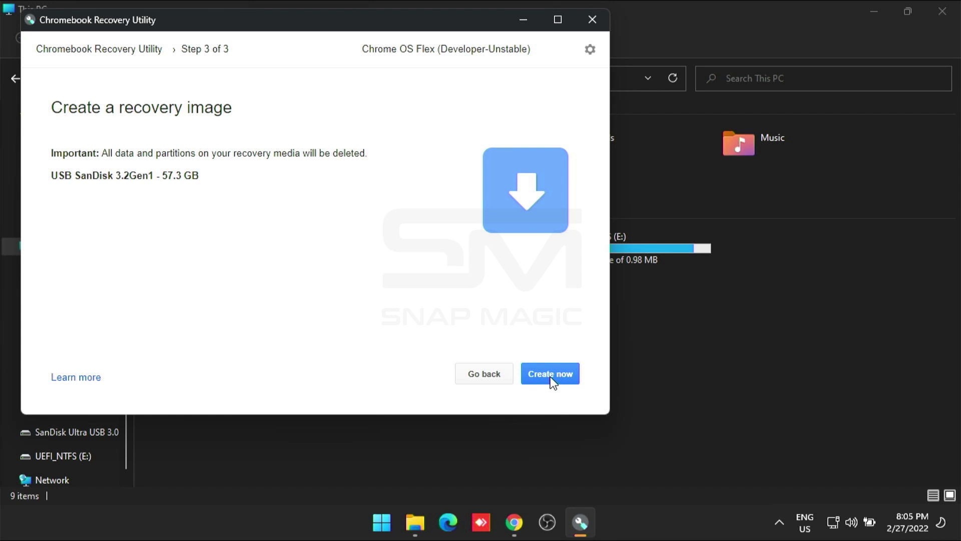
click(553, 382)
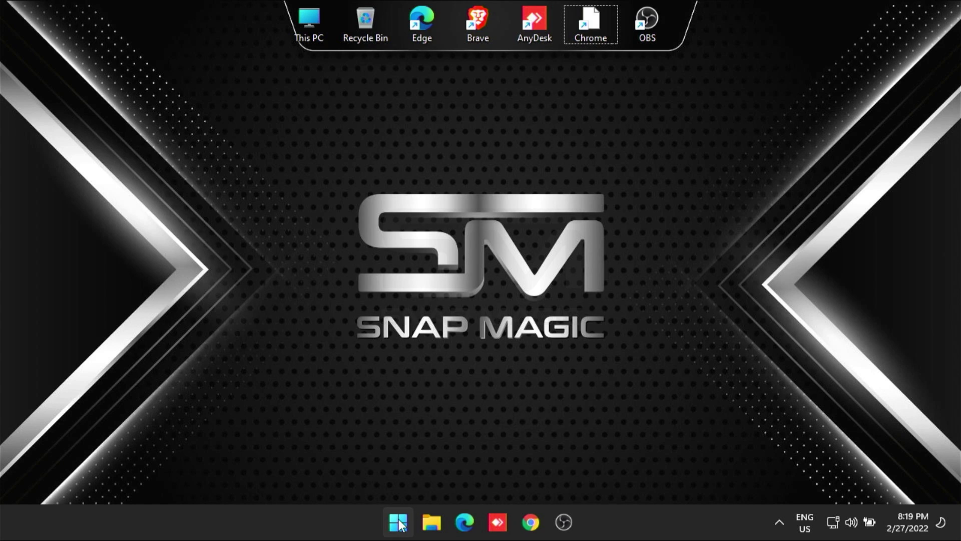
Shut down Windows from the Start menu's power options.
click(399, 522)
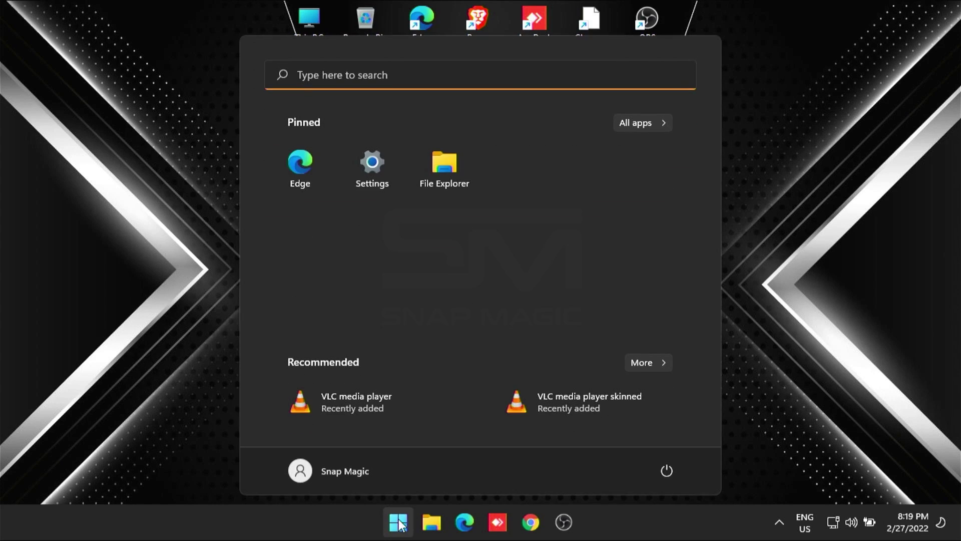
click(667, 469)
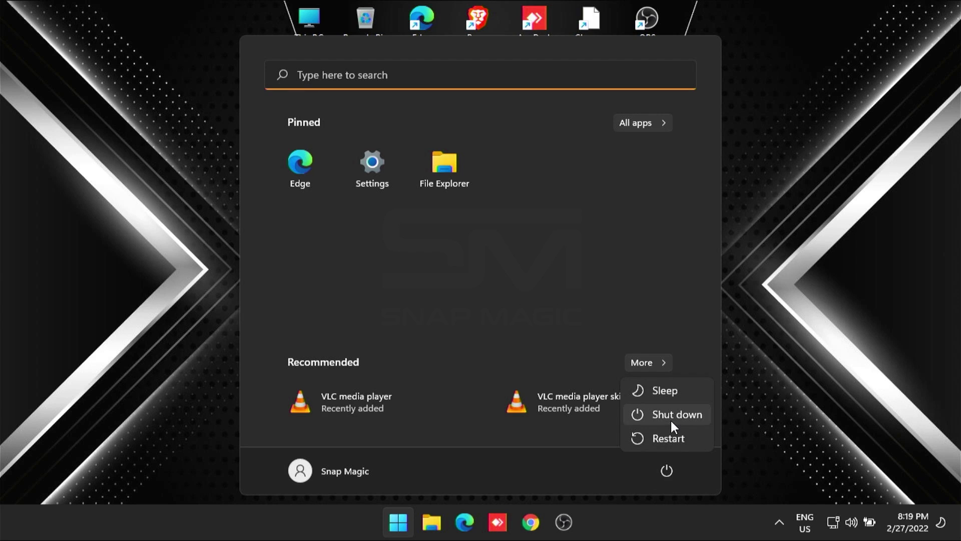
click(671, 421)
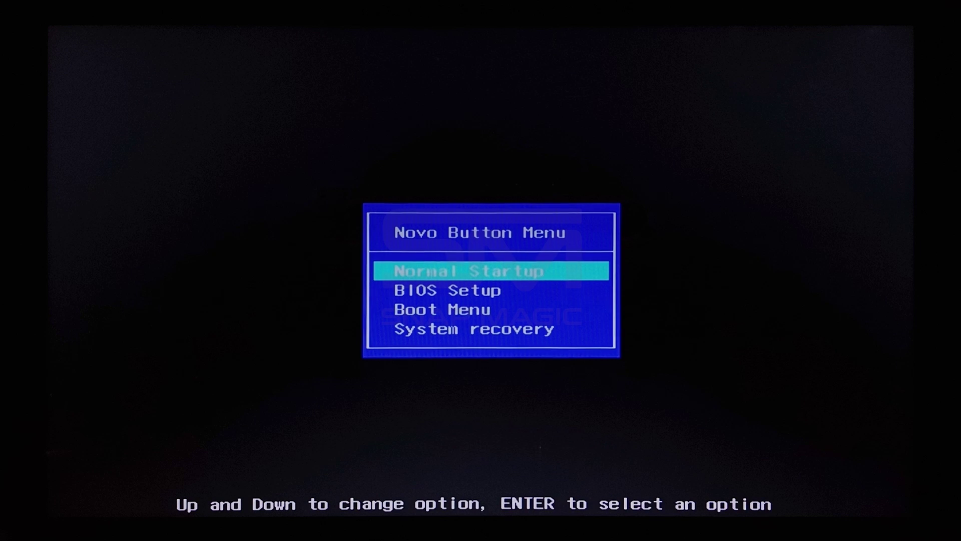
Enter BIOS Setup and confirm Secure Boot is Disabled on the Security page.
key(Down)
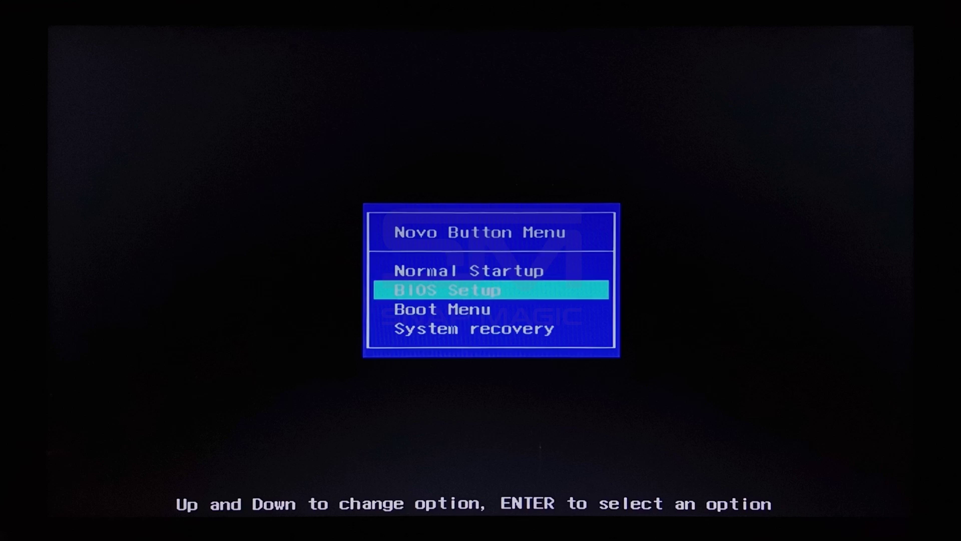
key(Return)
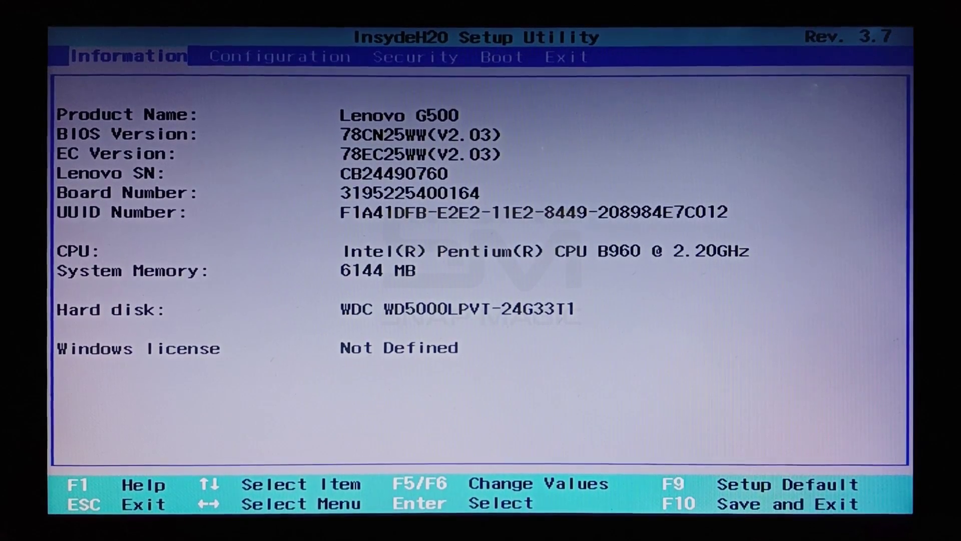
key(Right)
key(Right)
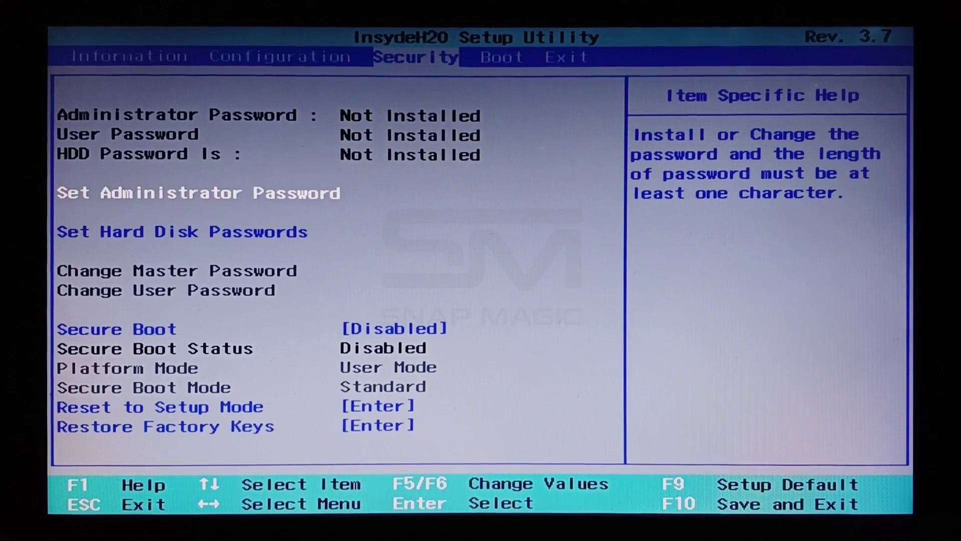
key(Down)
key(Down)
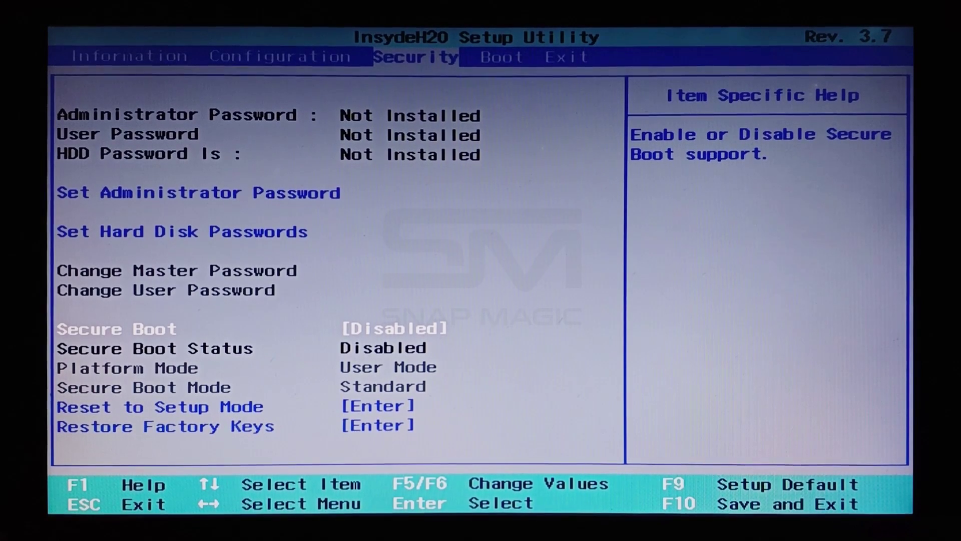
On the Boot page, confirm UEFI boot mode with USB Boot Enabled.
key(Right)
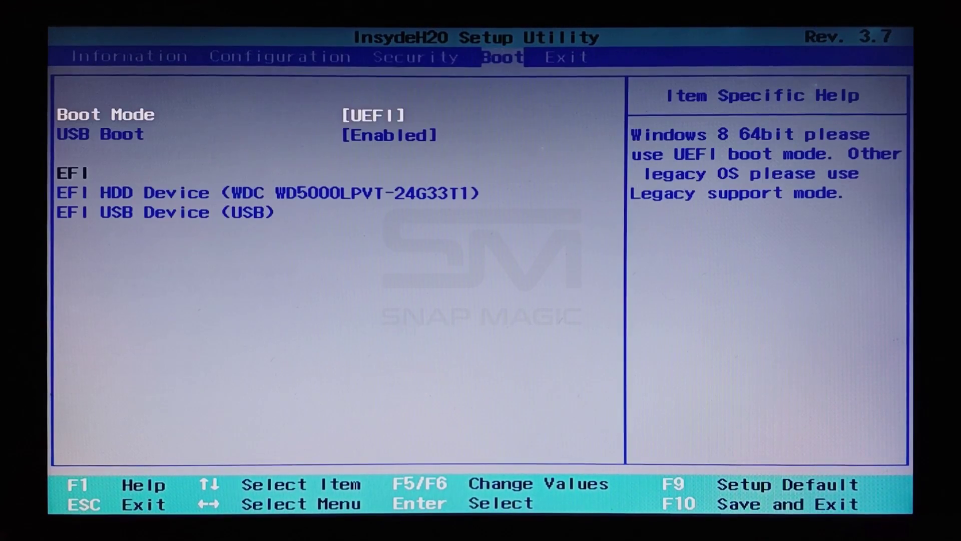
key(Down)
key(Up)
key(Down)
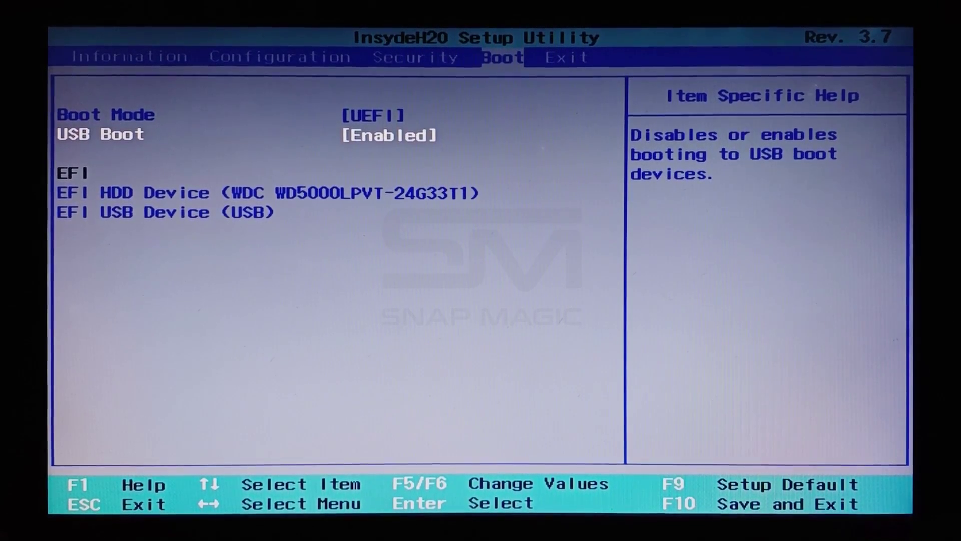
Exit setup saving changes and confirm with Yes.
key(Right)
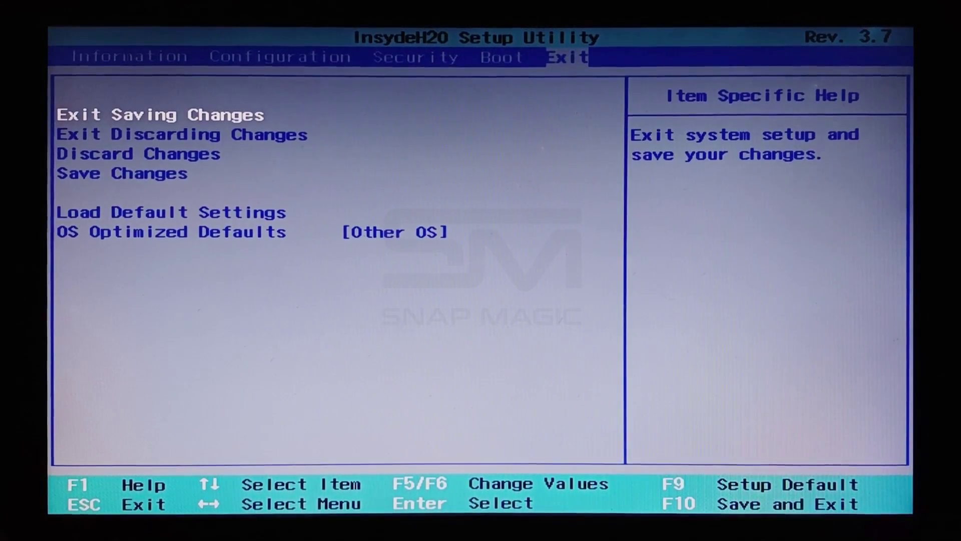
key(Return)
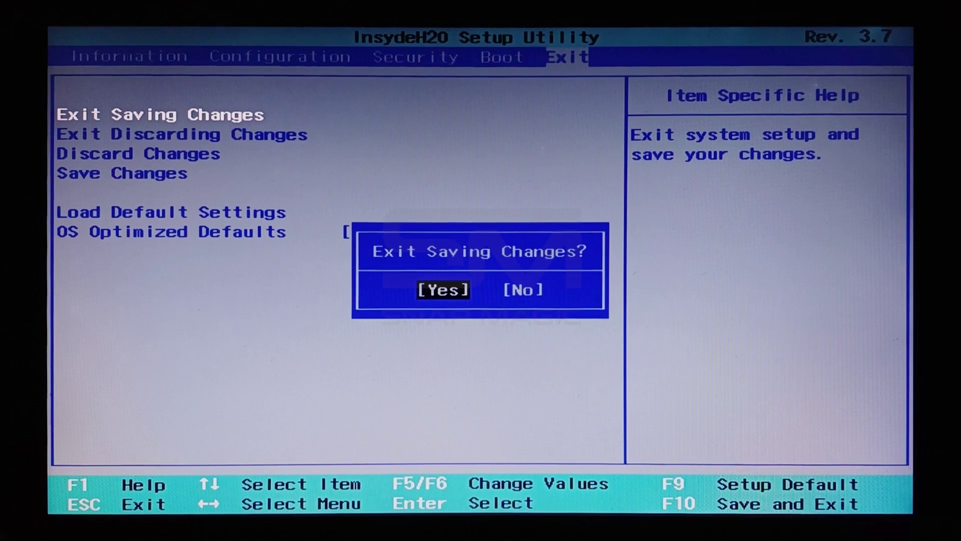
key(Return)
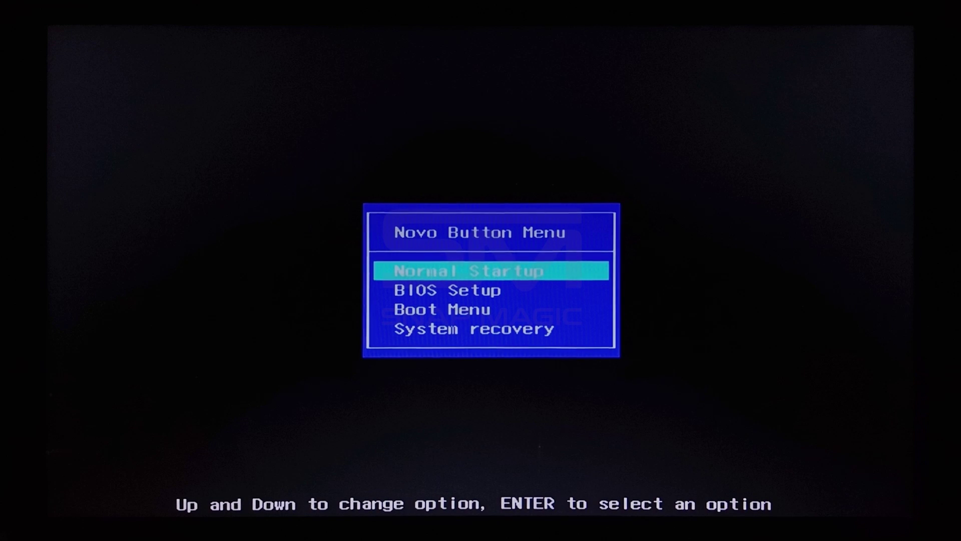
Choose Boot Menu in the Novo Button Menu to boot from the USB drive.
key(Down)
key(Down)
key(Return)
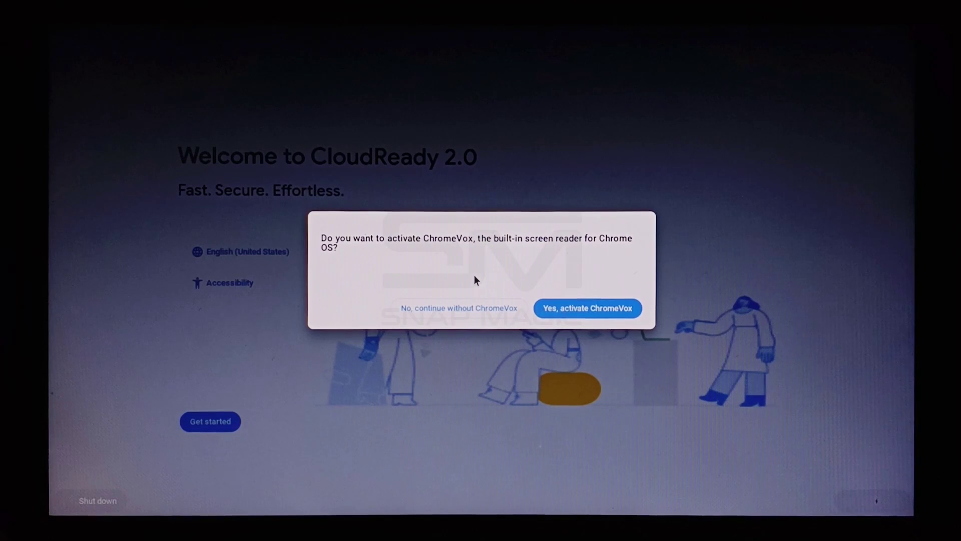
Skip ChromeVox and install CloudReady 2.0, confirming the hard drive will be erased.
click(472, 311)
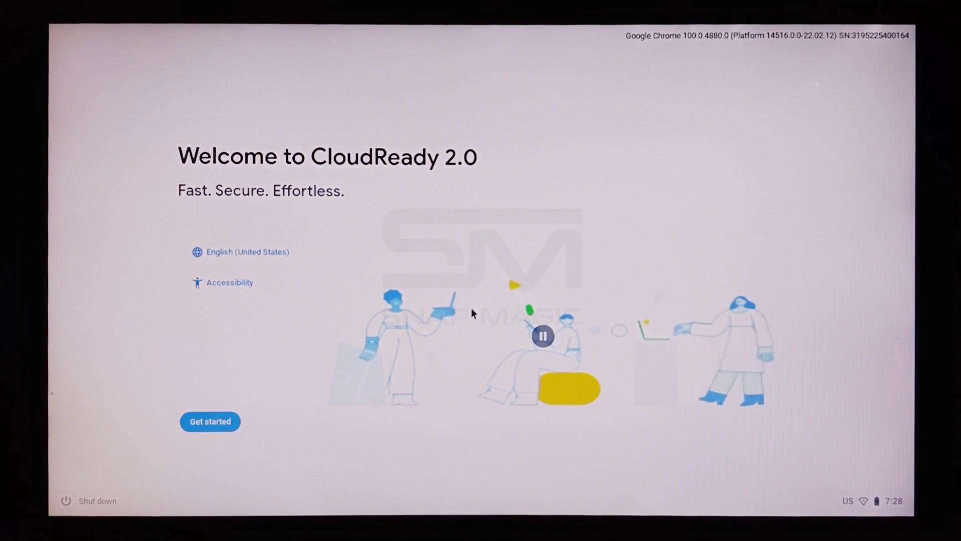
click(211, 421)
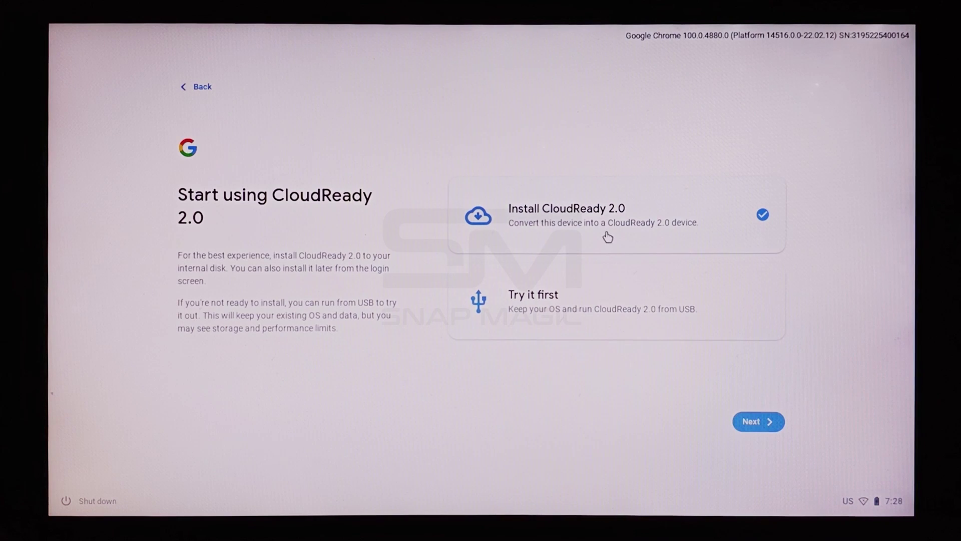
click(758, 425)
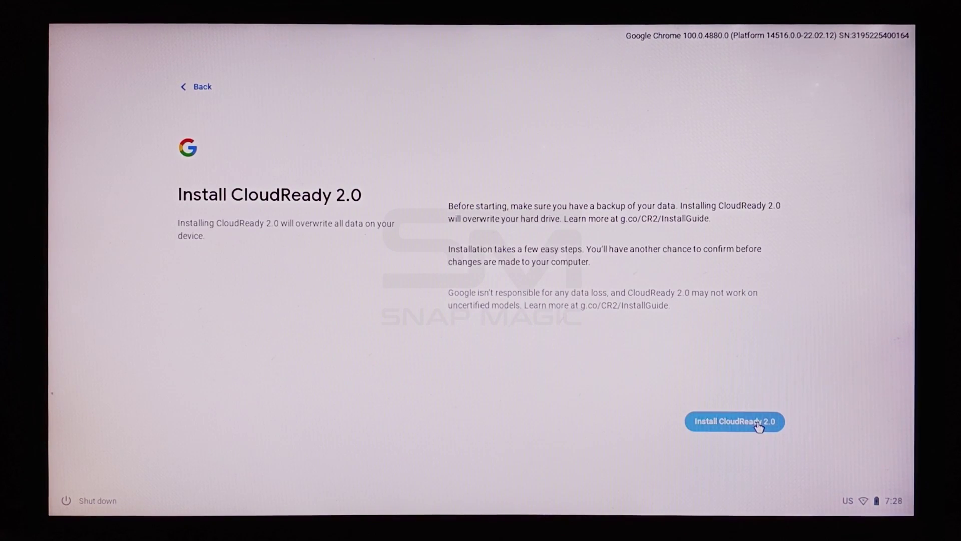
click(740, 425)
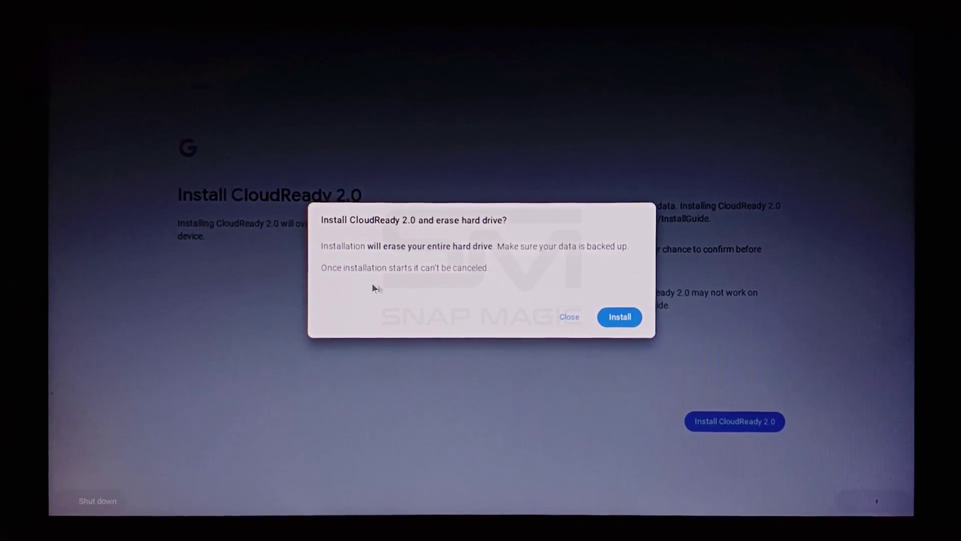
click(621, 318)
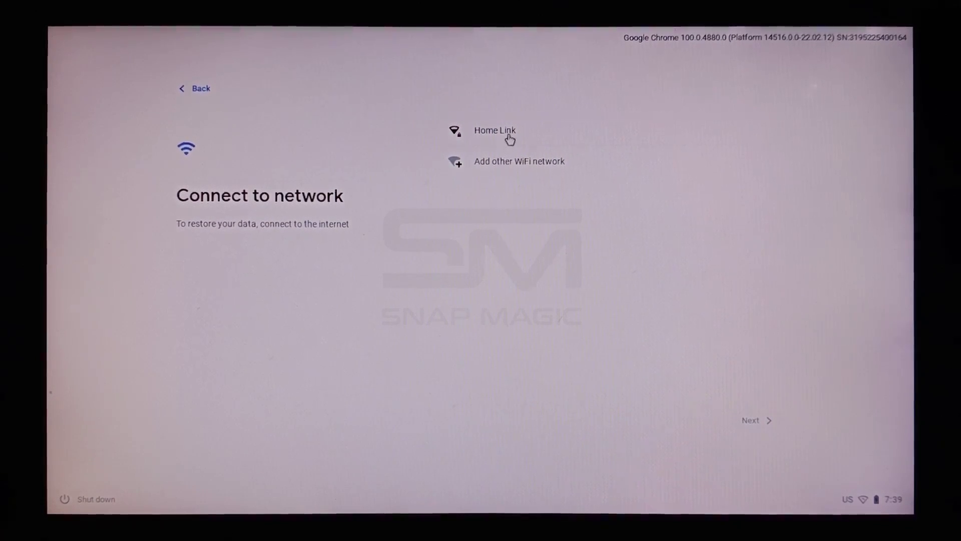
Connect to the Home Link Wi-Fi network with its password.
click(495, 130)
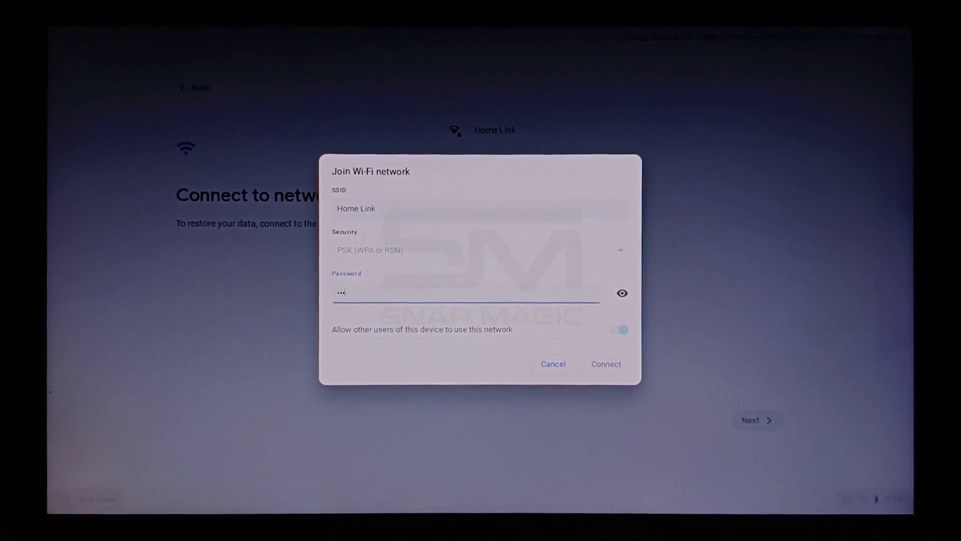
key(Return)
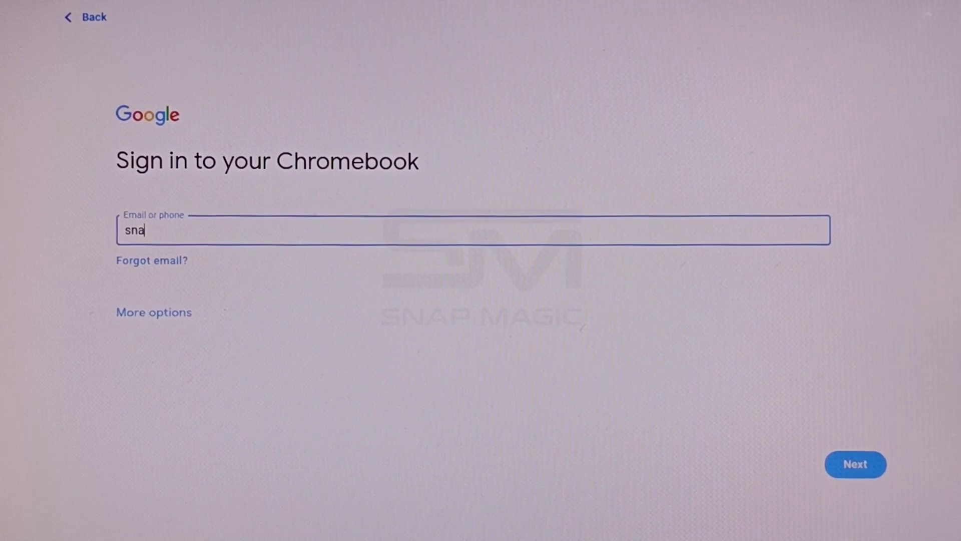
Sign in with the Google account email and password, verifying by text-message code.
key(Return)
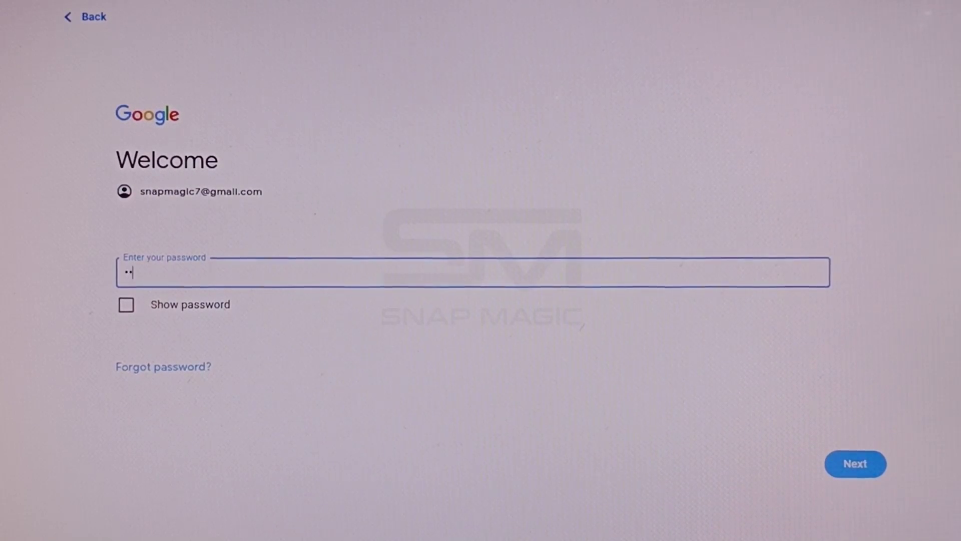
text(•••••••••)
key(Return)
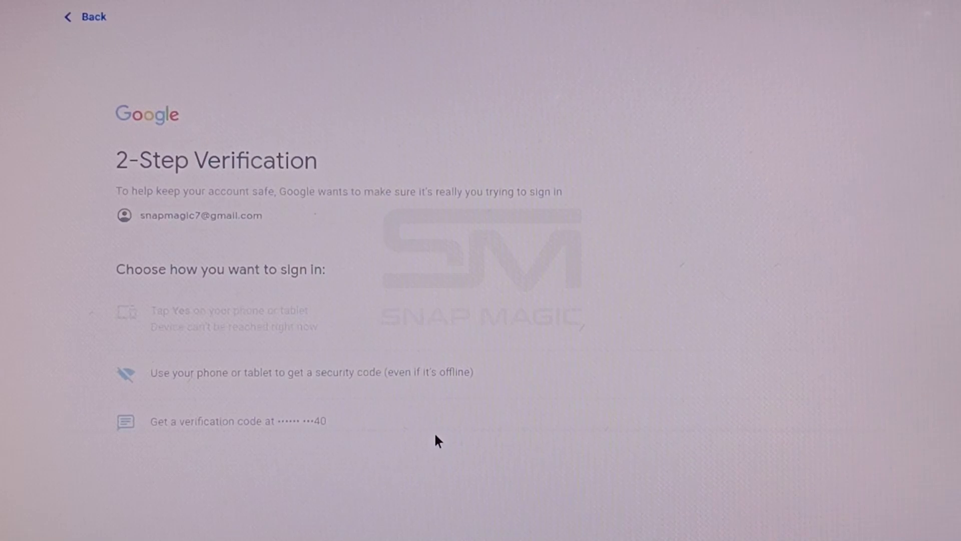
click(438, 441)
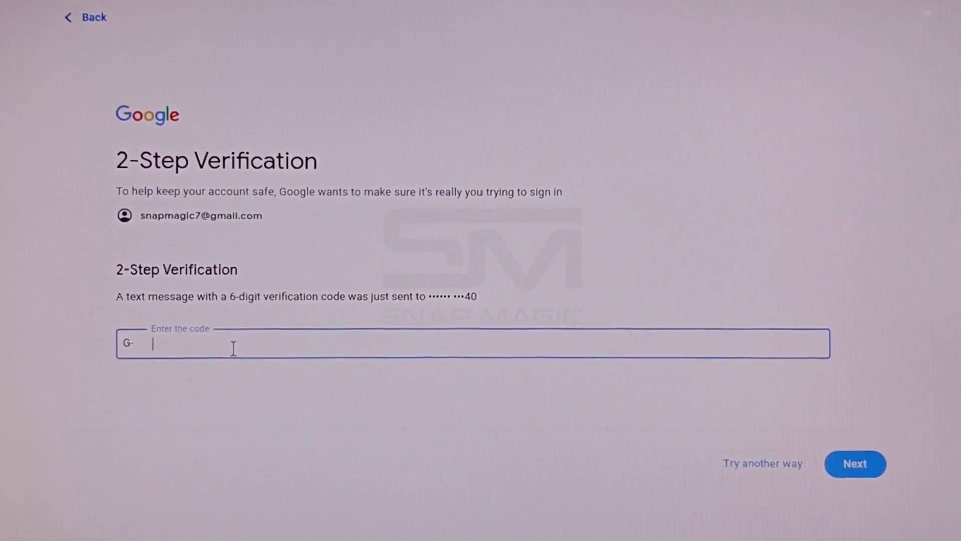
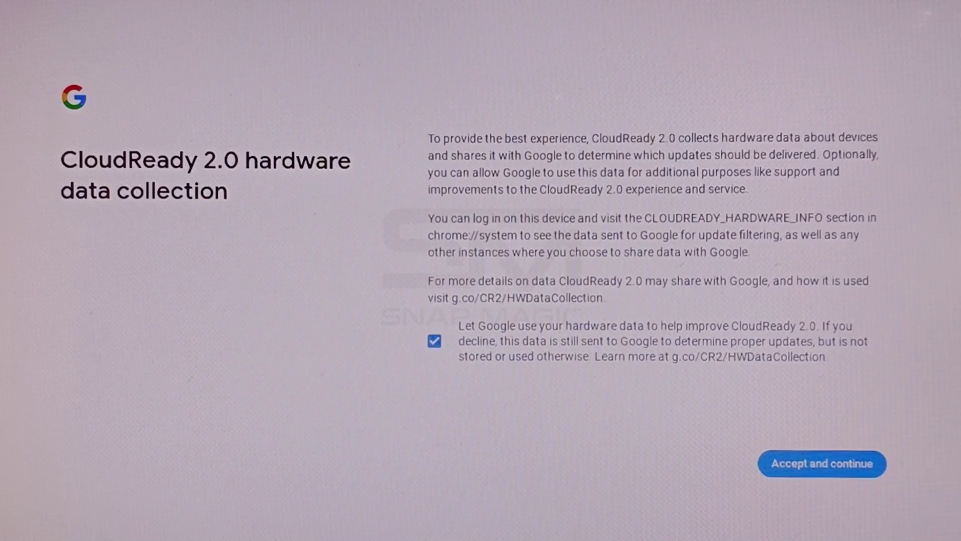
click(822, 463)
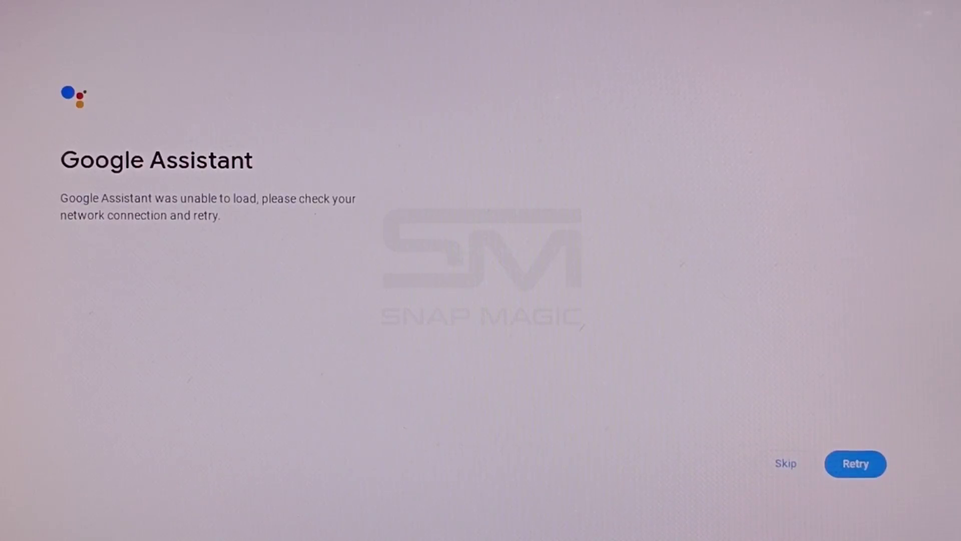
Accept hardware data collection, skip Google Assistant setup, and get started on the desktop.
click(785, 464)
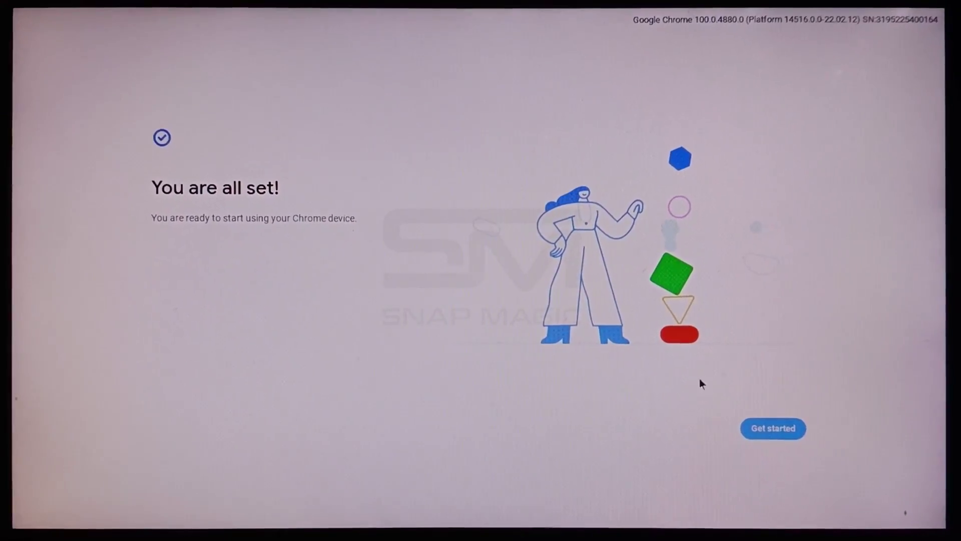
click(773, 429)
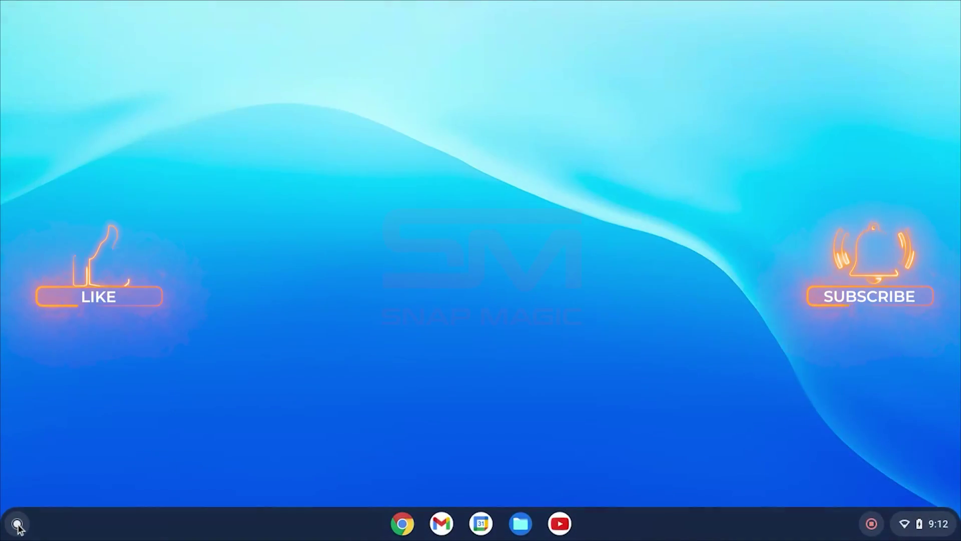
Expand the launcher to show all apps, including Google Maps, Settings and Web Store.
click(18, 523)
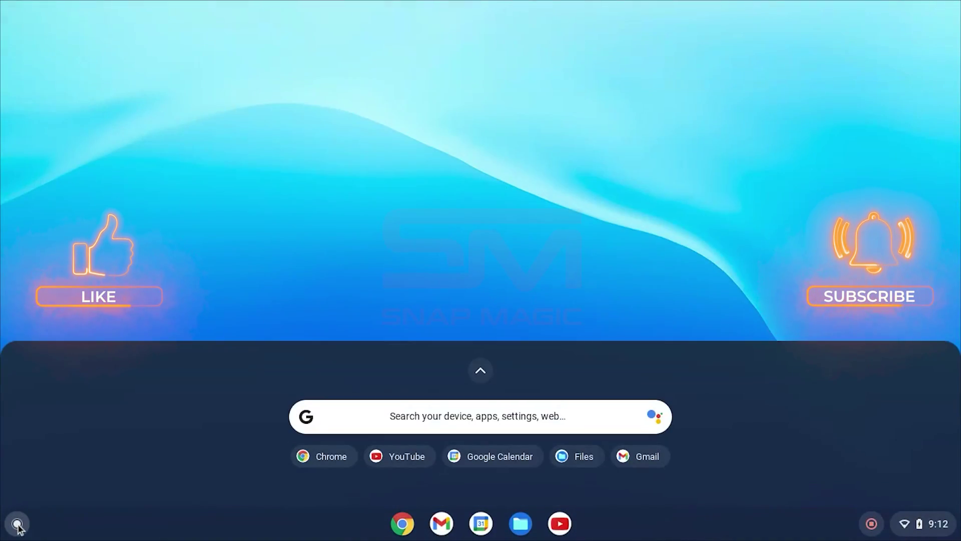
click(480, 369)
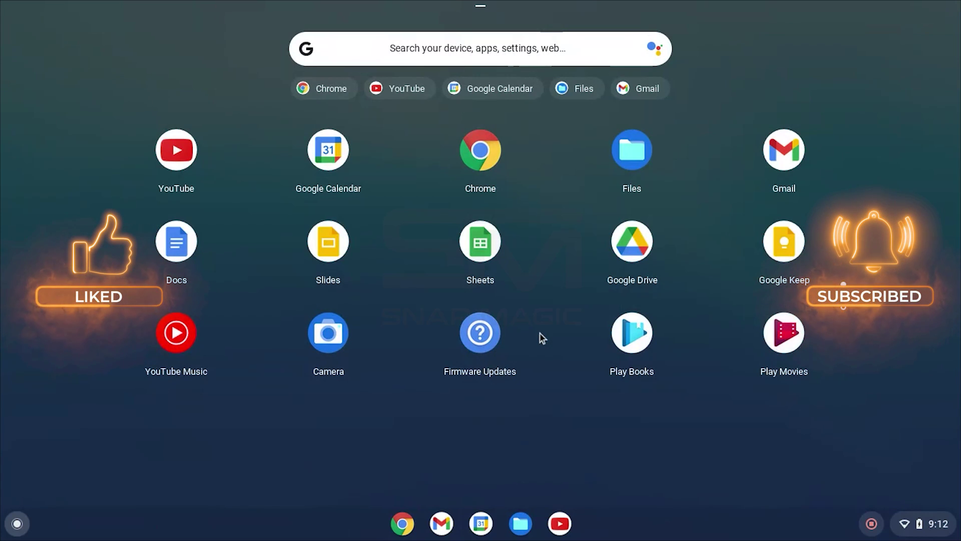
scroll(539, 337, down, 1)
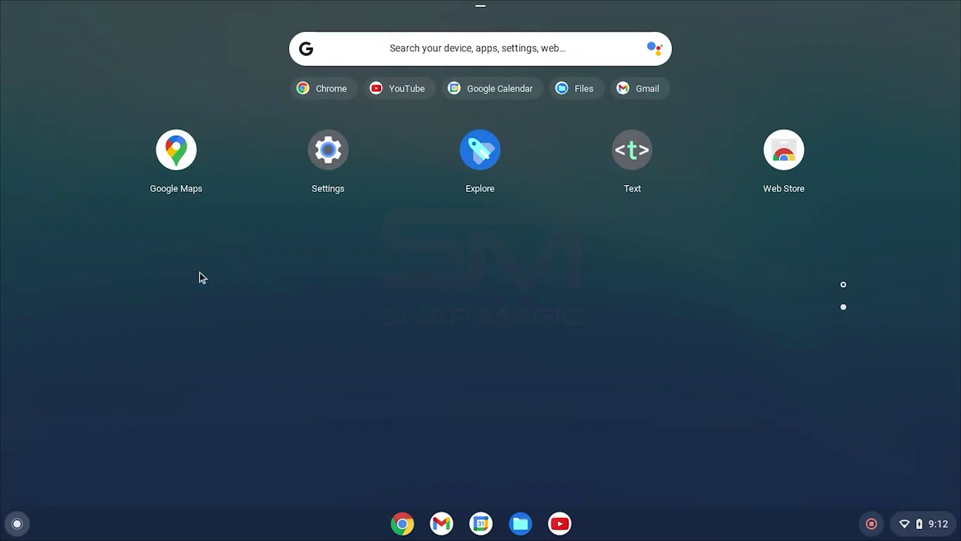